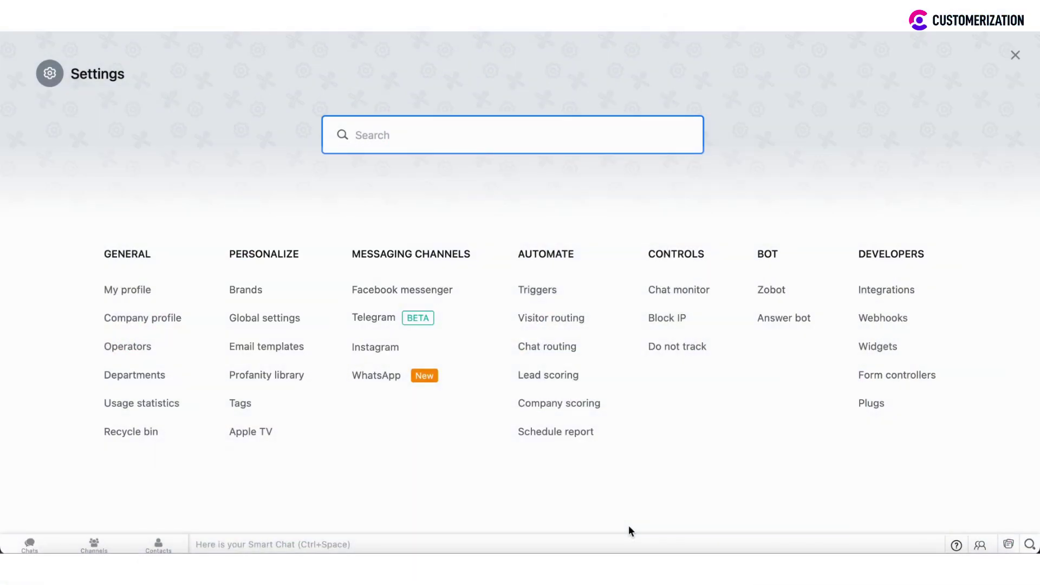
Open the Zobot list under Bot and start adding a new bot
click(772, 290)
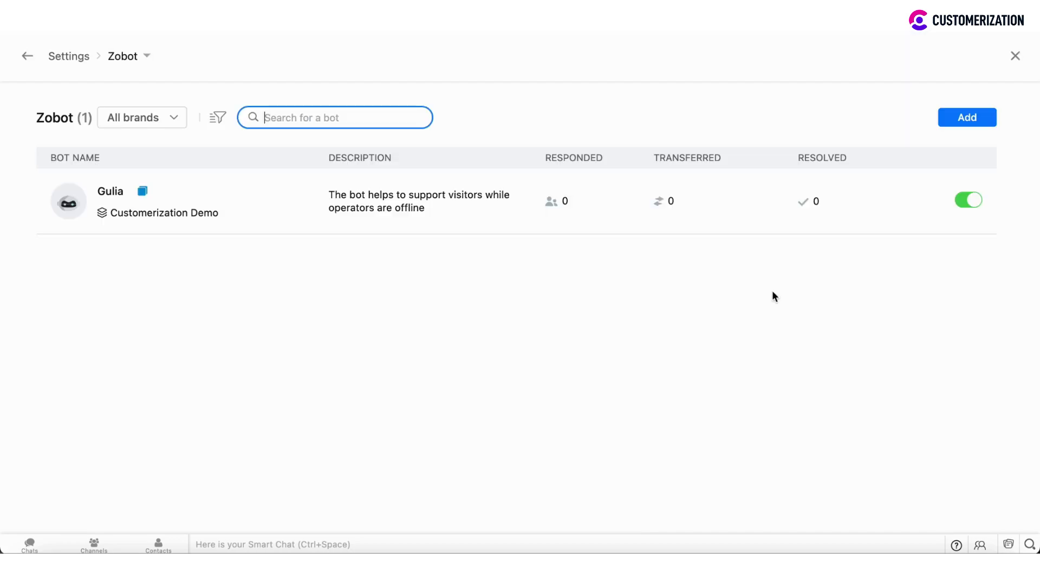
click(964, 123)
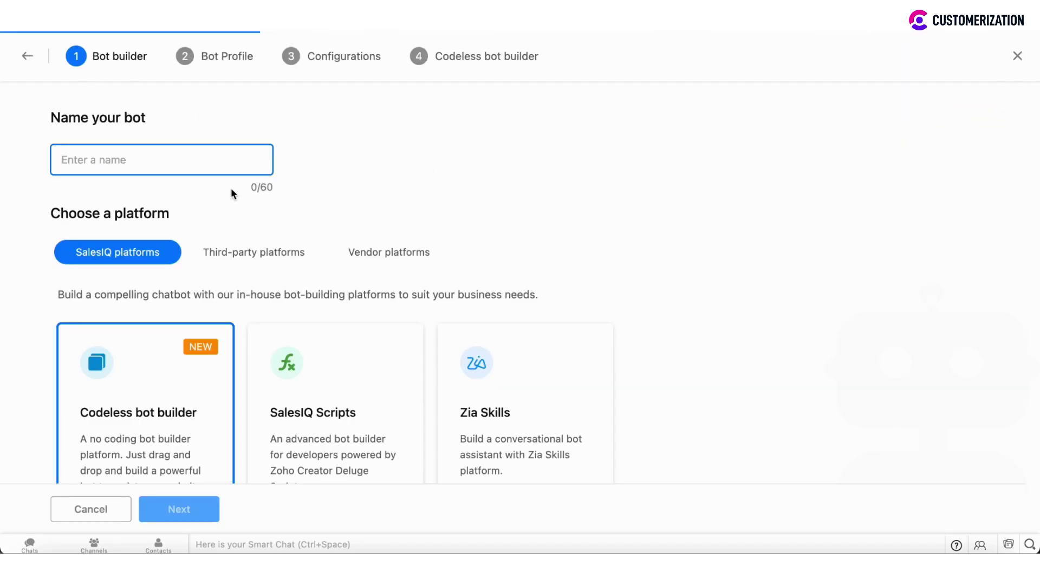
text(Tracy)
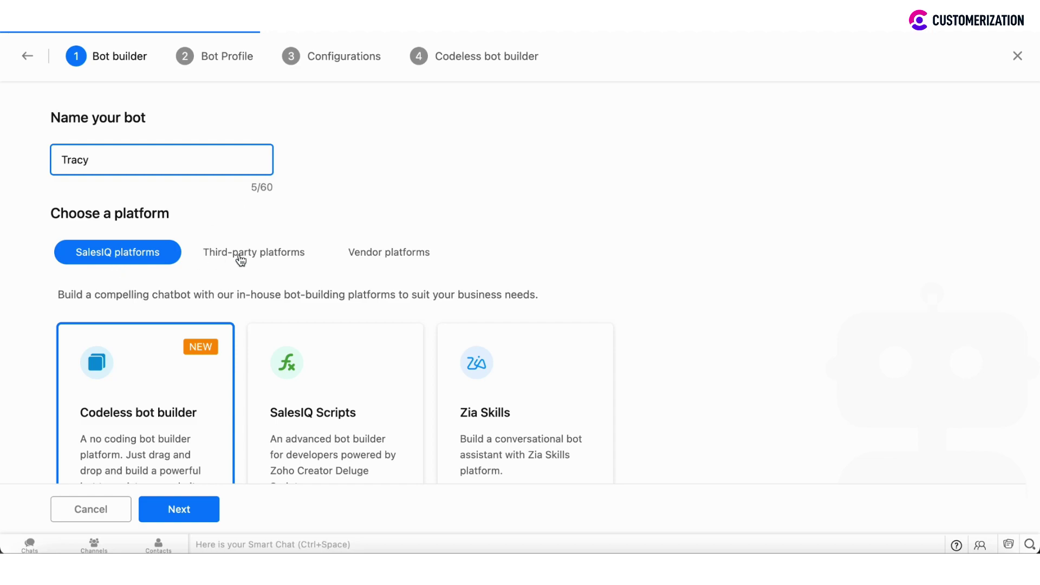
scroll(328, 281, down, 3)
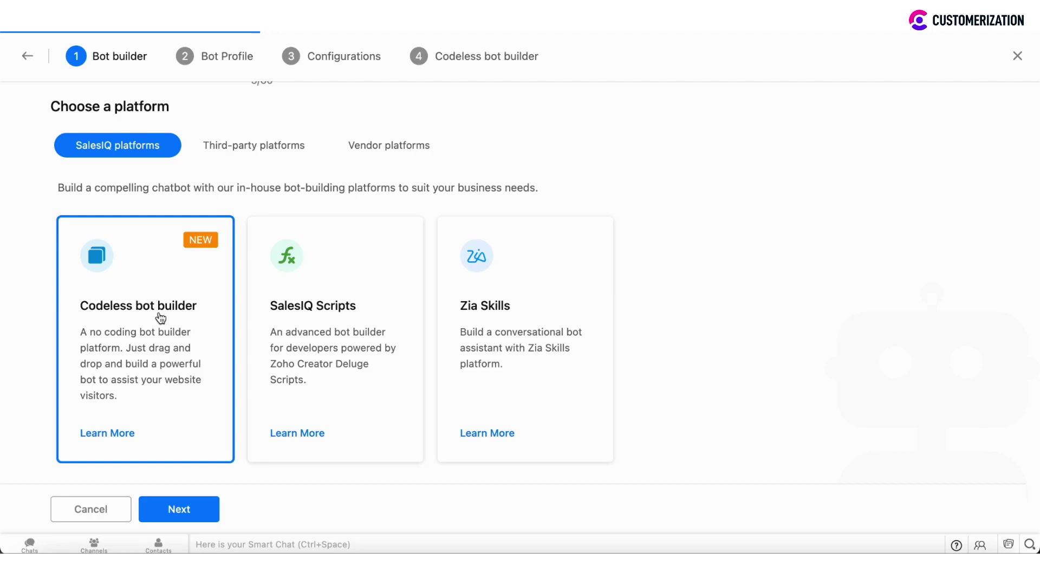
On the profile step, uncheck both 'When operators online' working-hour options
click(172, 511)
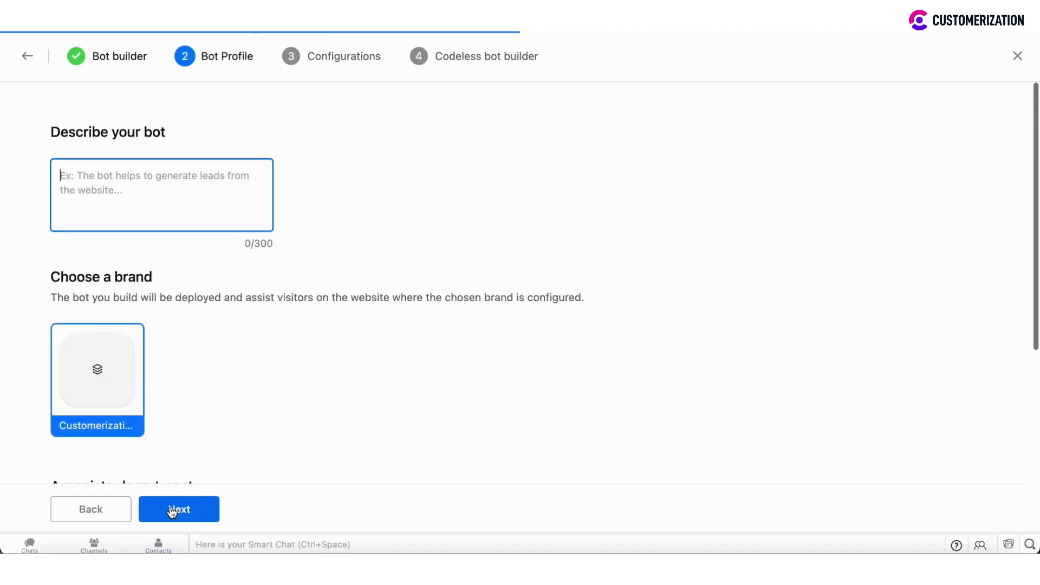
text(I')
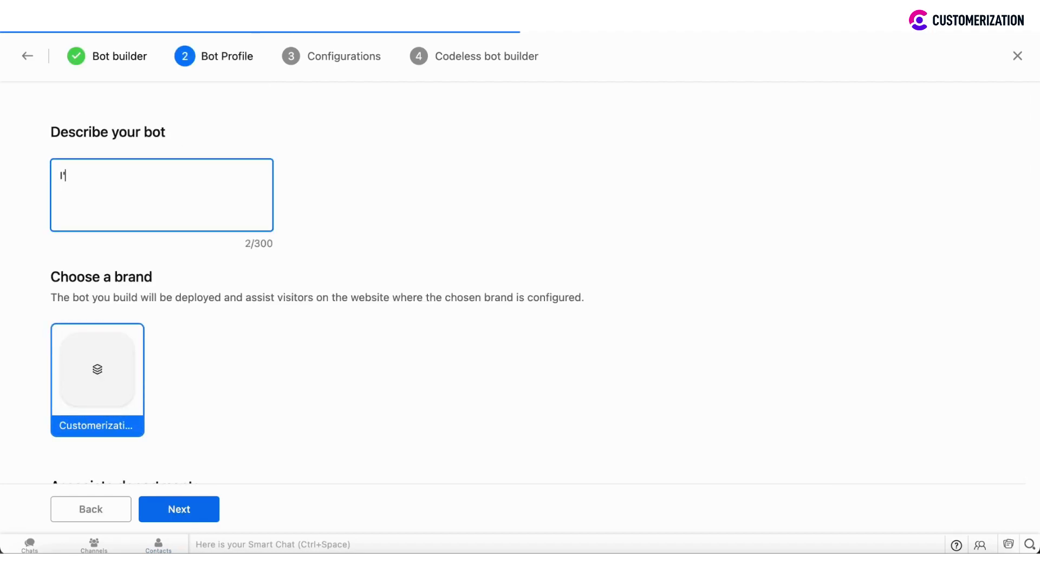
text(m here to help when operators are)
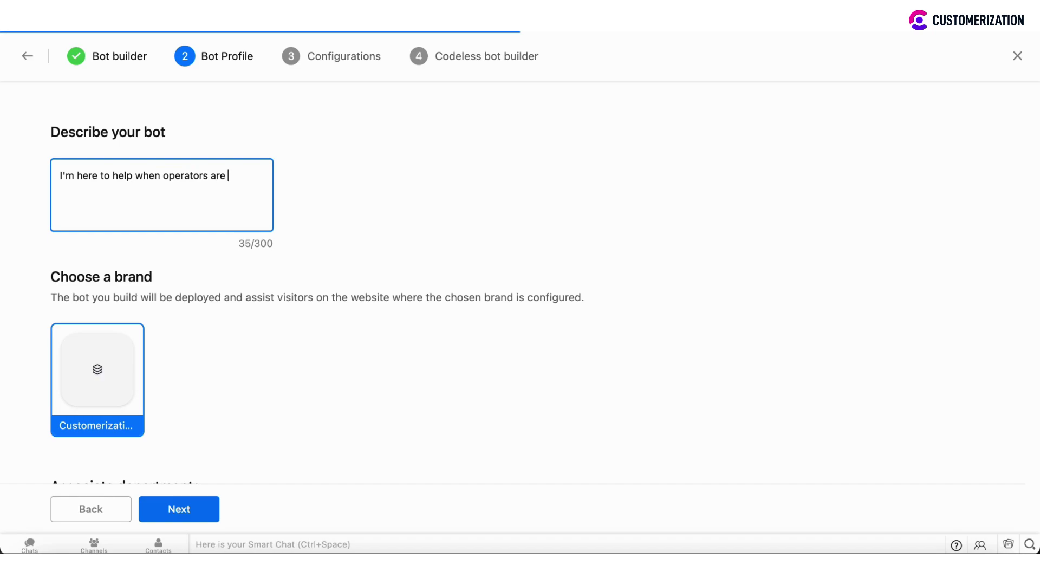
text( offline)
scroll(200, 273, down, 3)
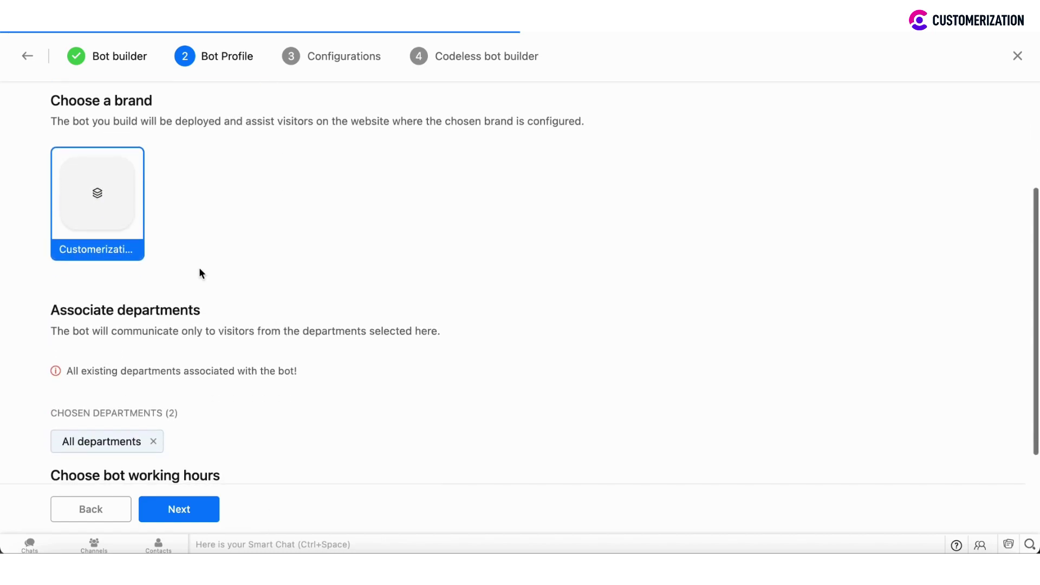
scroll(263, 232, down, 2)
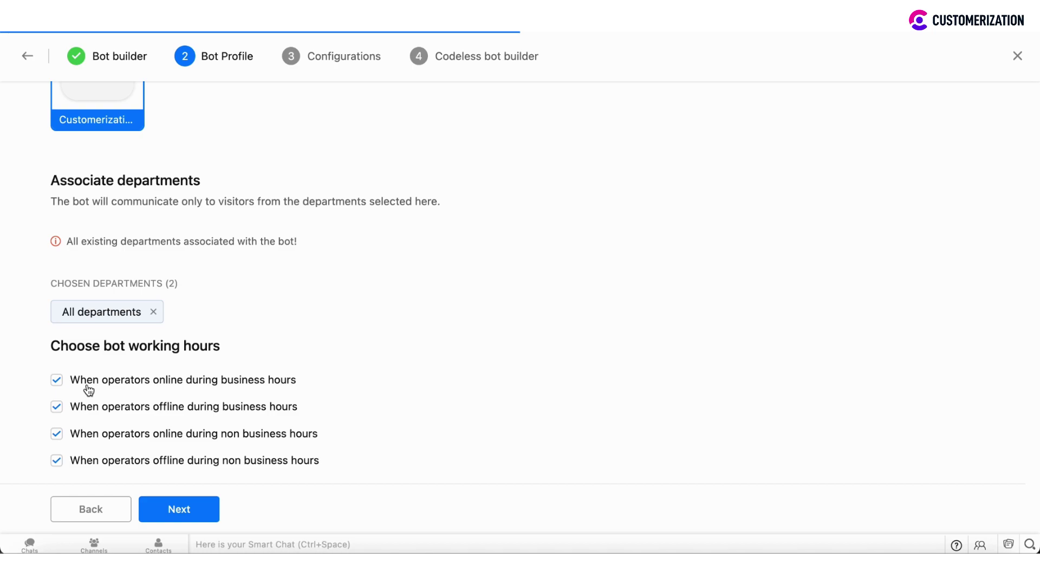
click(58, 382)
click(61, 441)
Add a Custom visitors audience rule: Last action performed is Clicked
click(174, 516)
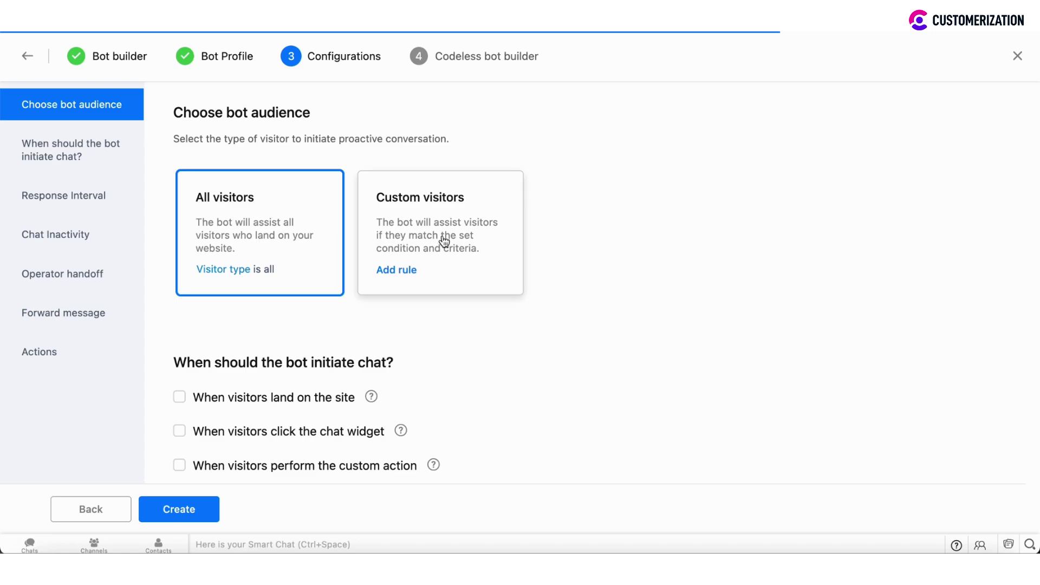
click(394, 274)
click(218, 170)
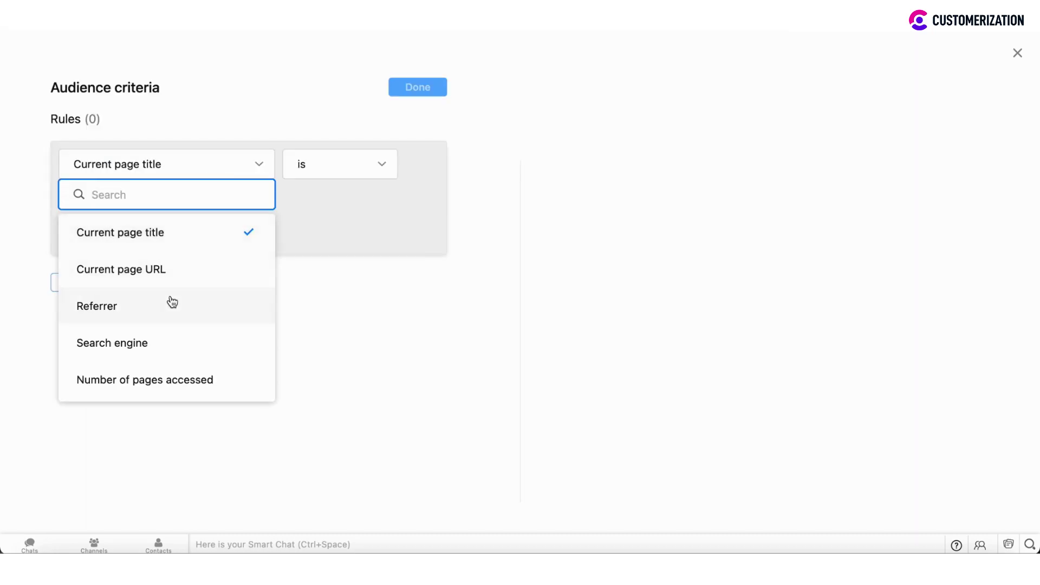
scroll(172, 301, down, 3)
scroll(171, 301, down, 1)
scroll(172, 302, down, 2)
scroll(171, 302, down, 4)
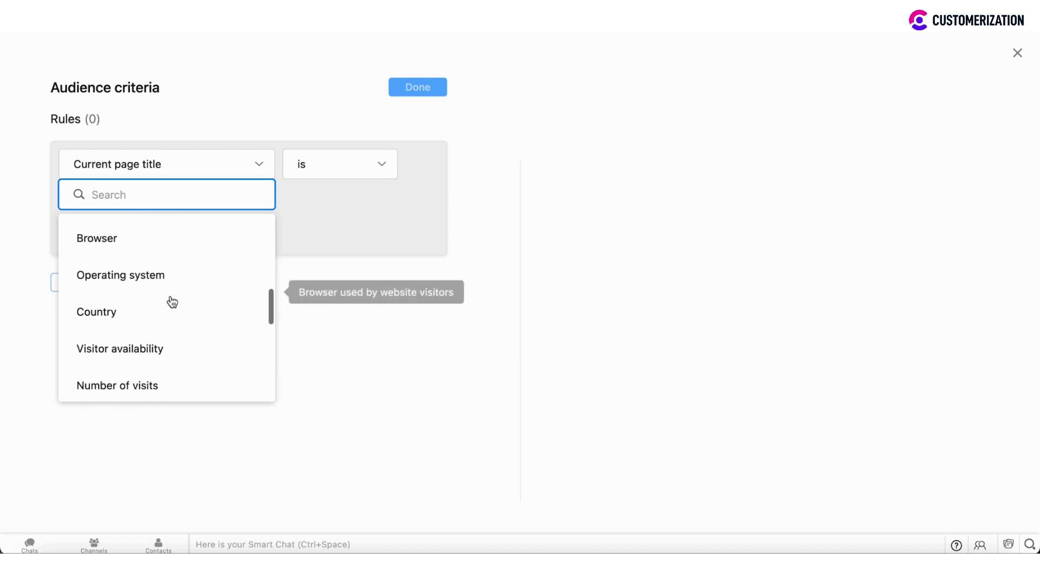
scroll(172, 301, down, 3)
scroll(171, 301, down, 2)
scroll(170, 301, up, 1)
click(167, 295)
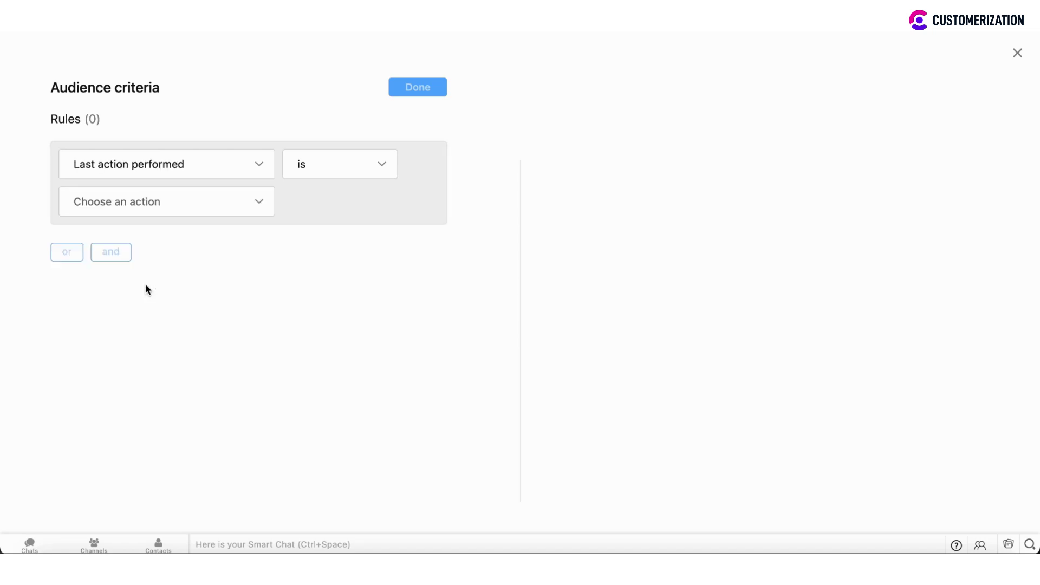
click(203, 204)
scroll(156, 334, down, 1)
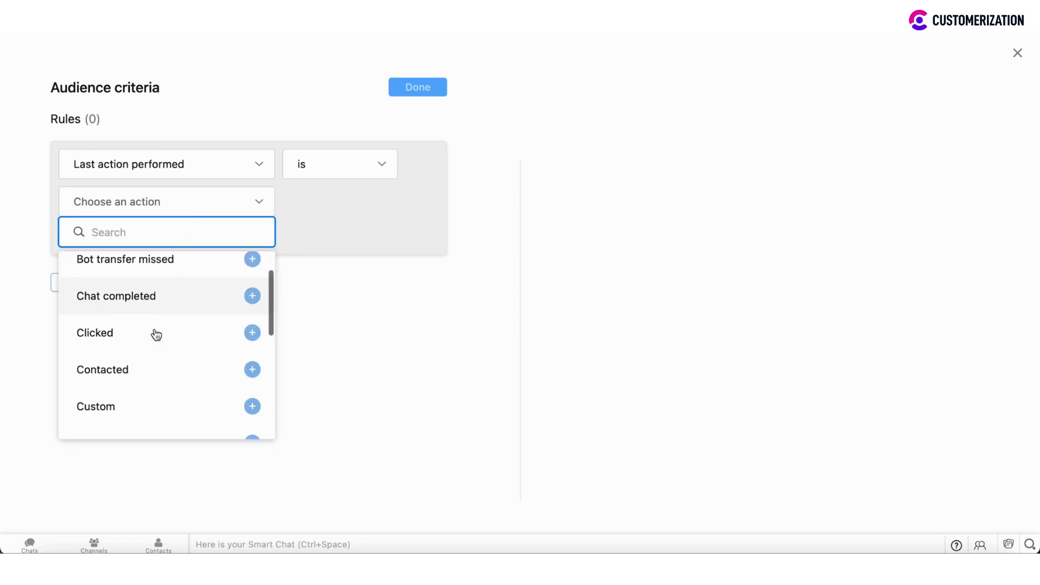
click(156, 334)
click(397, 375)
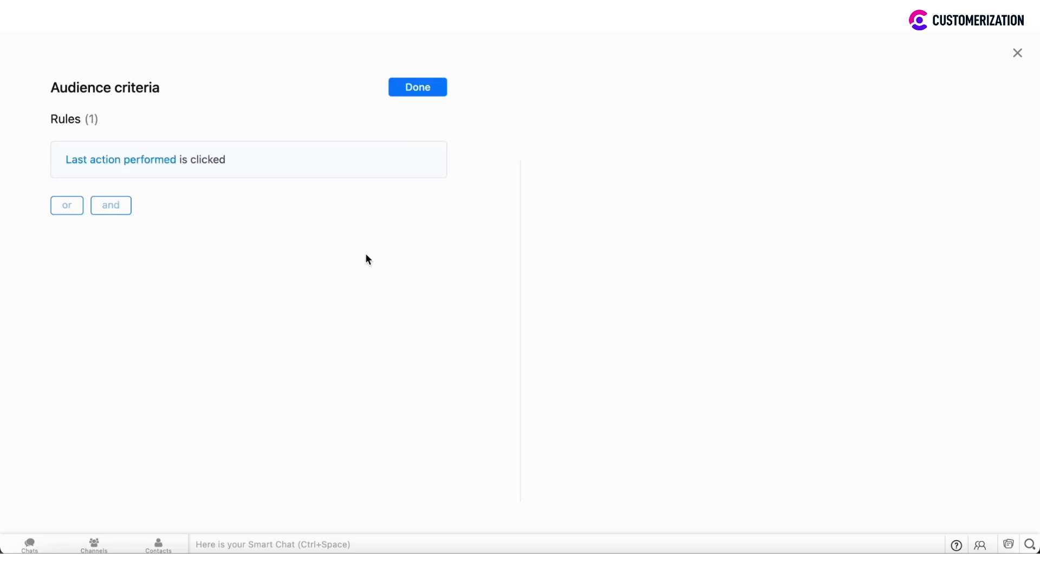
mouse_move(248, 159)
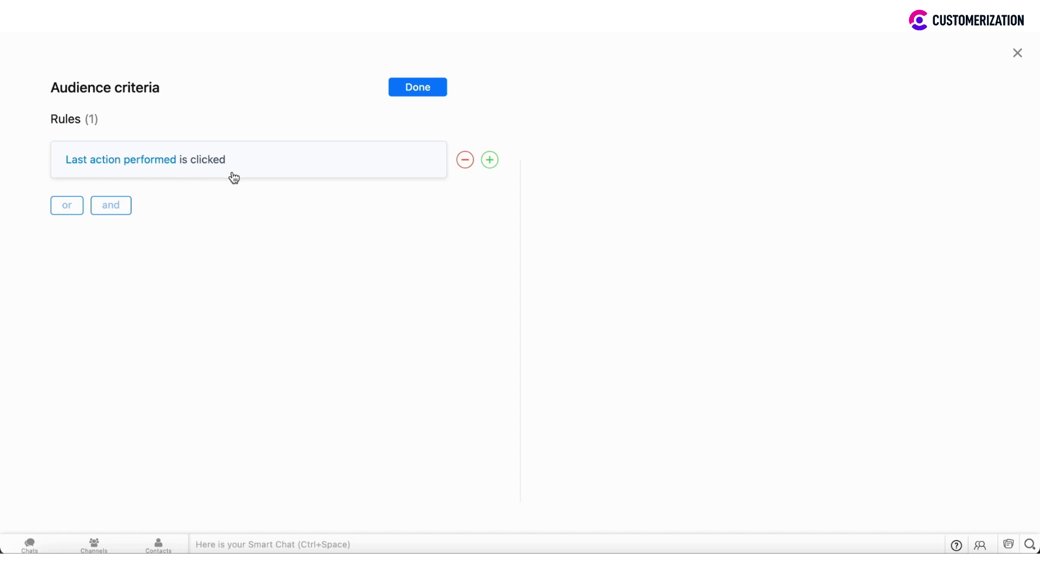
click(423, 88)
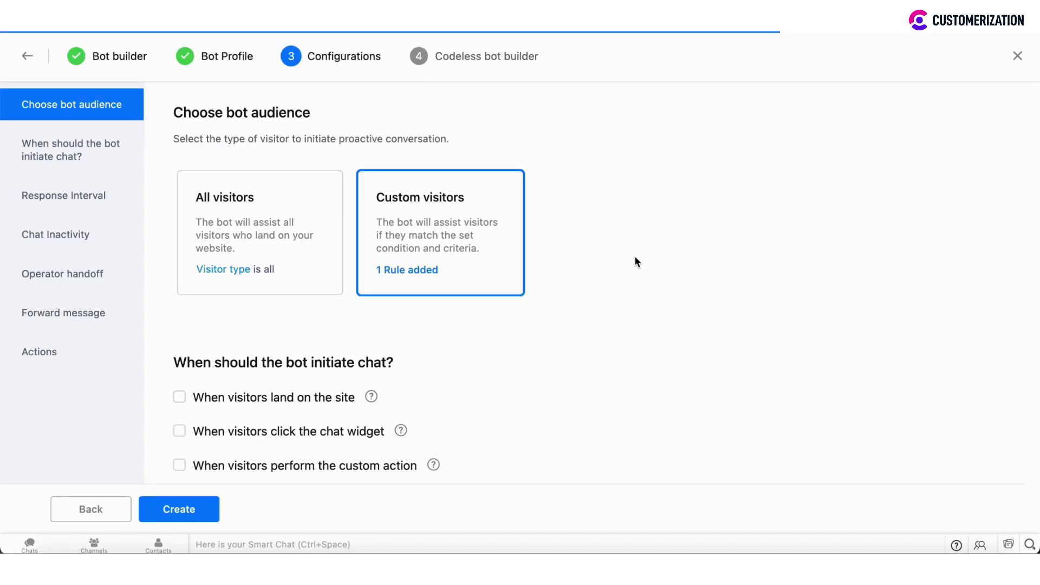
scroll(543, 327, down, 3)
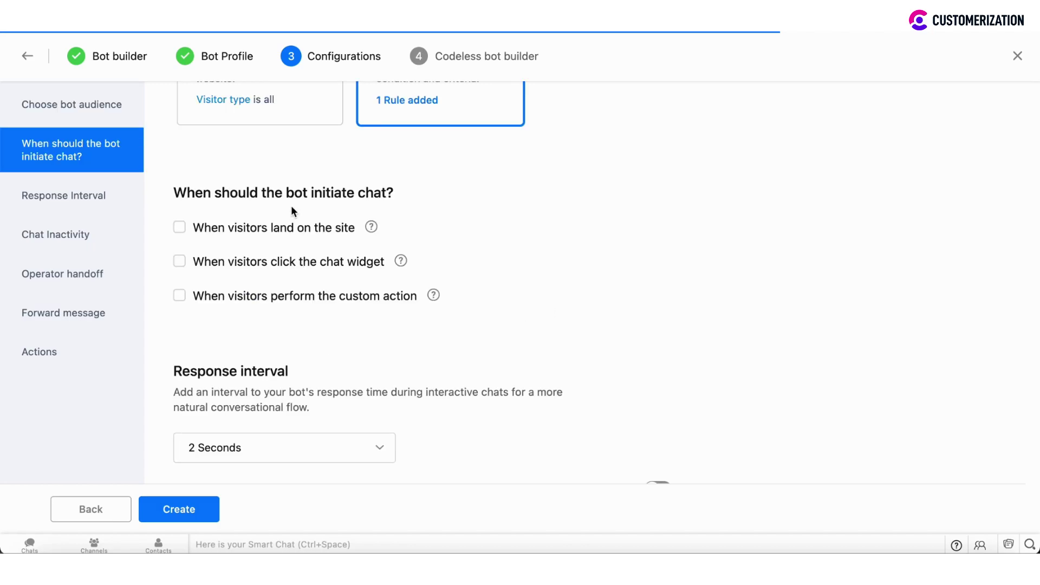
Start chats 1 second after visitors land, and also on chat widget clicks
click(180, 229)
click(316, 274)
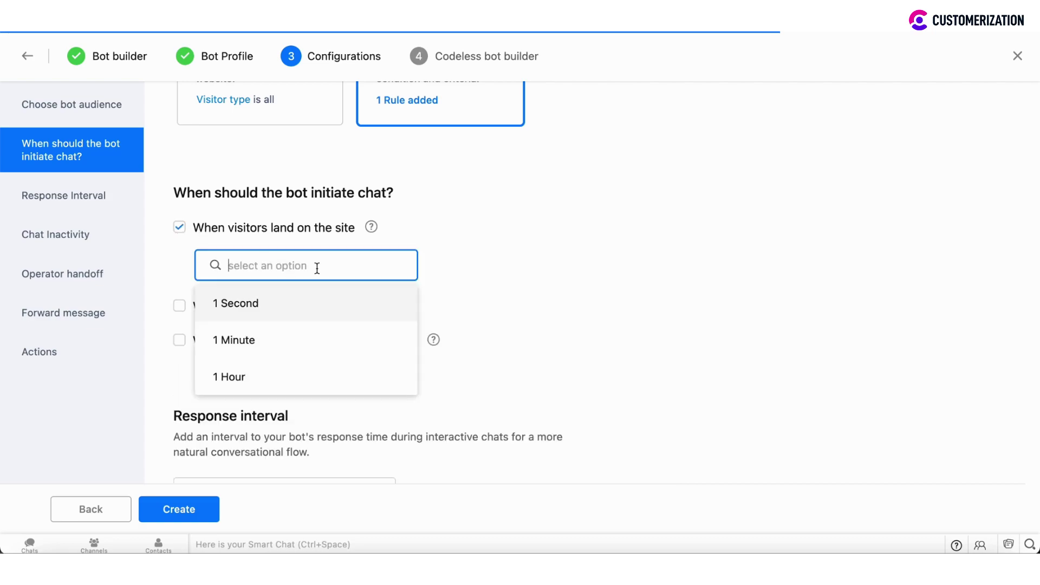
click(249, 313)
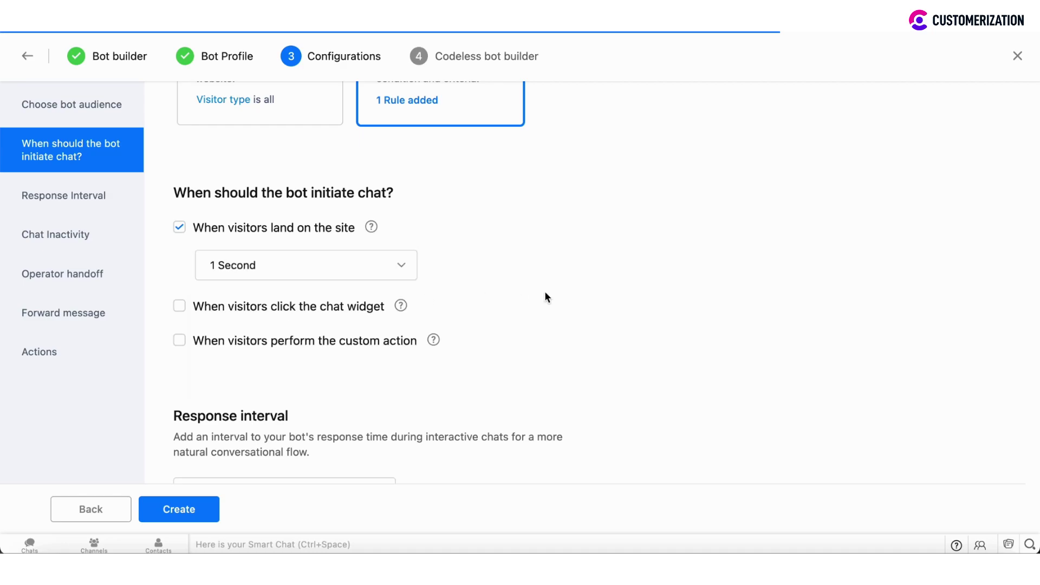
scroll(544, 297, down, 2)
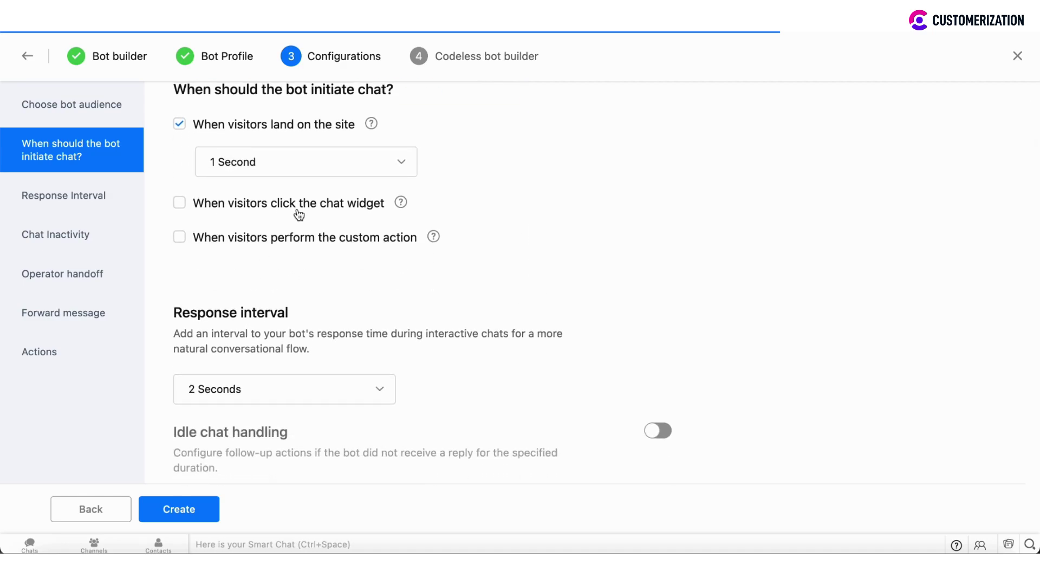
click(179, 204)
scroll(302, 248, up, 1)
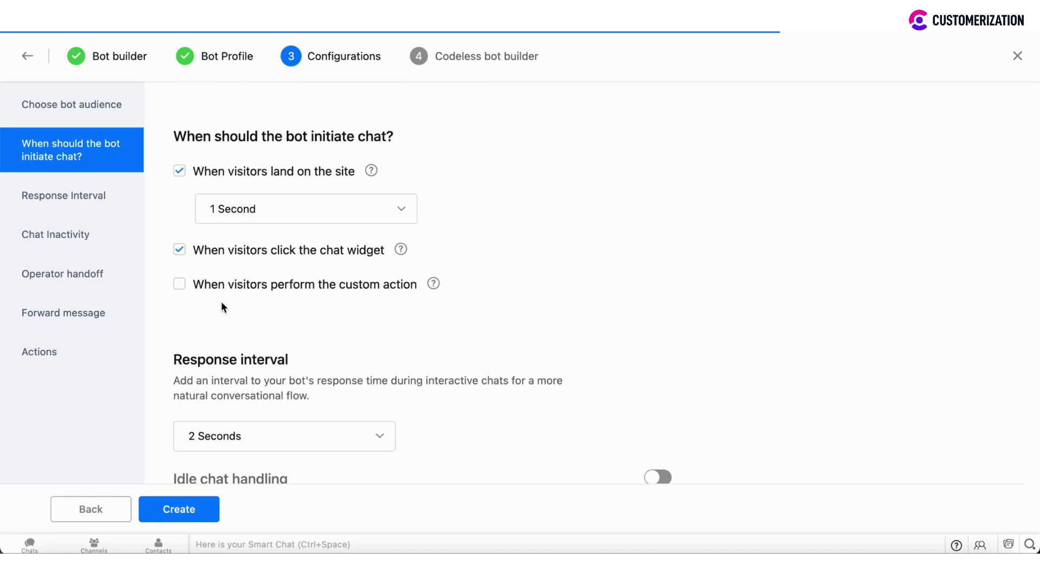
scroll(257, 331, down, 3)
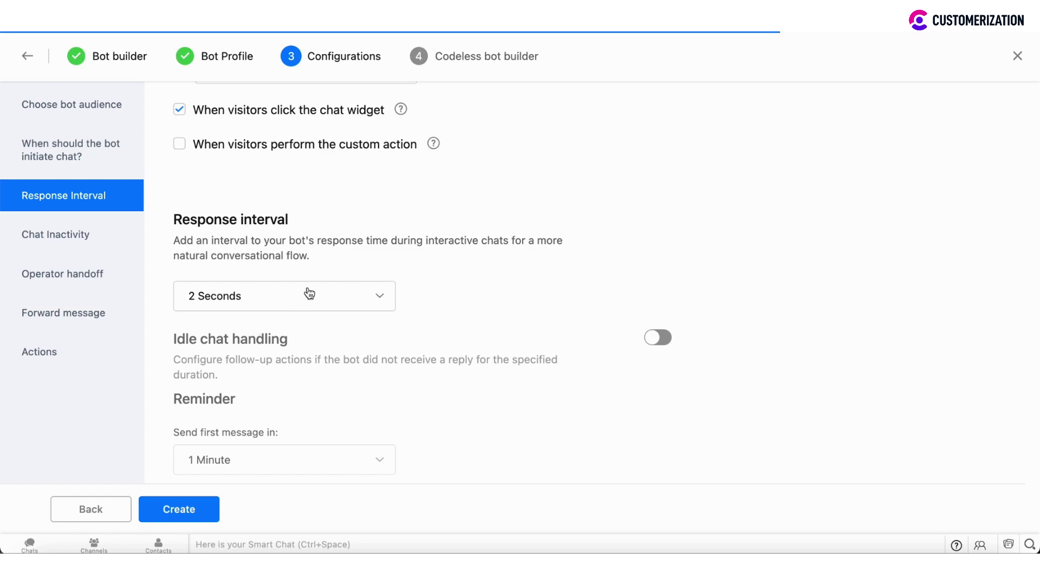
scroll(306, 297, down, 3)
Set the Response interval dropdown to 3 Seconds
click(339, 180)
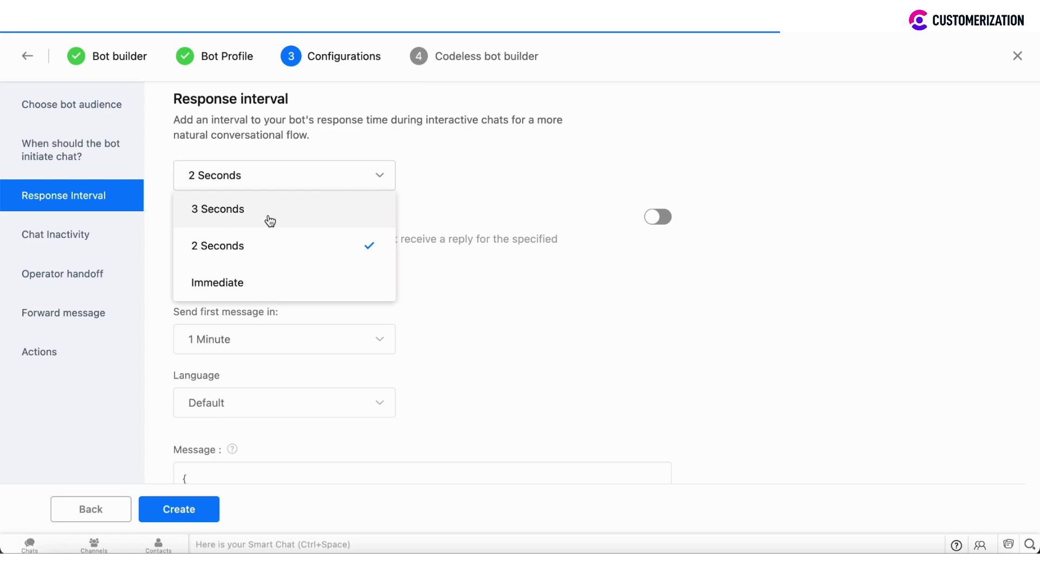
click(221, 213)
scroll(447, 216, down, 2)
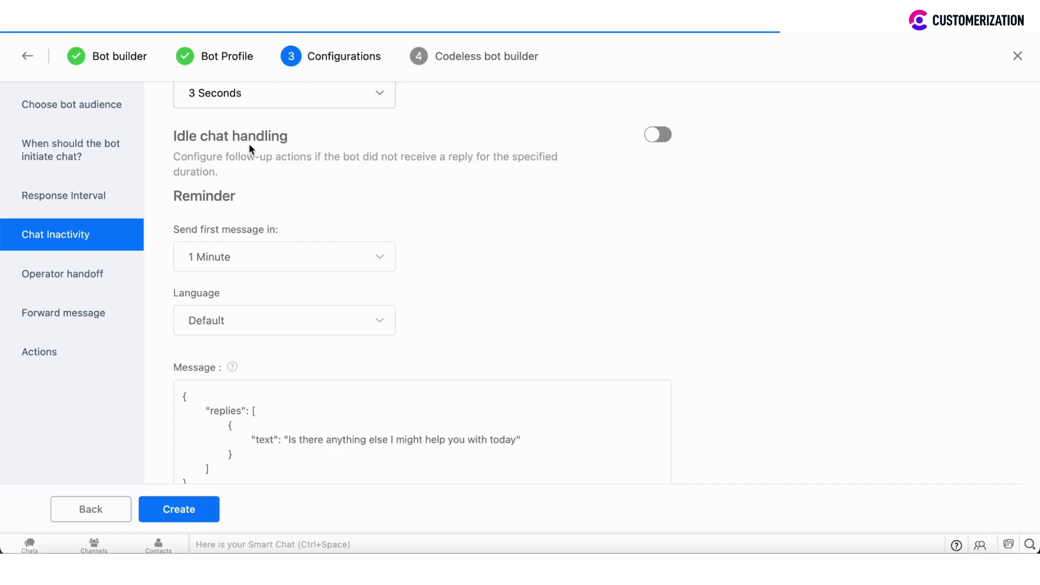
Enable idle chat handling with the first reminder kept at 1 Minute
click(662, 135)
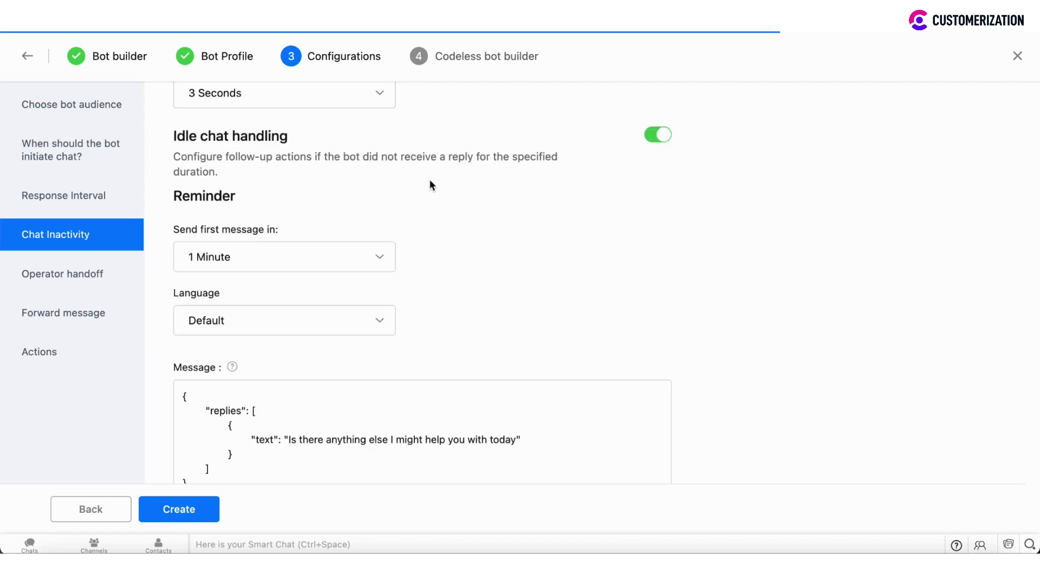
scroll(490, 211, down, 2)
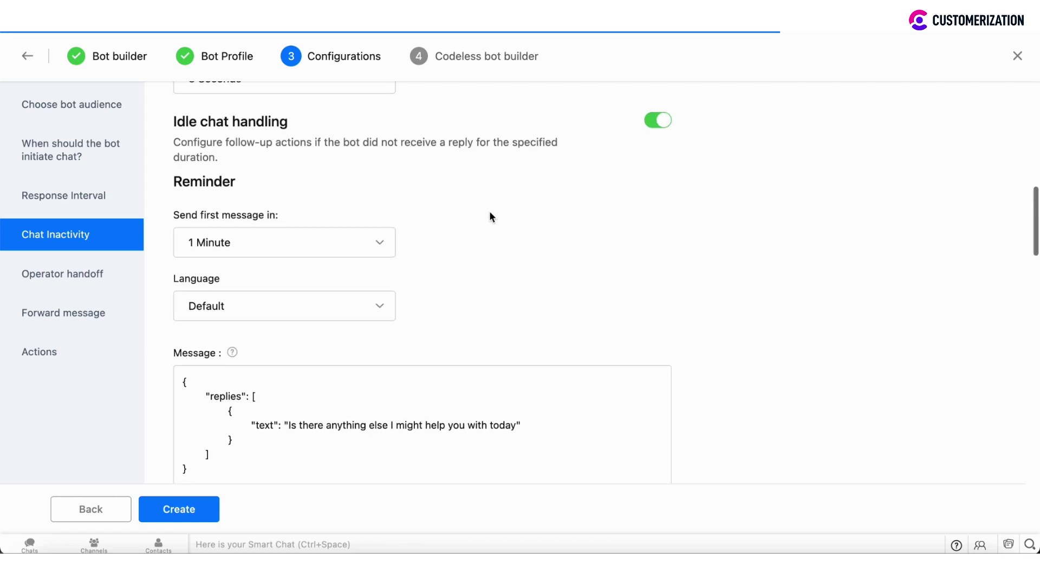
click(299, 202)
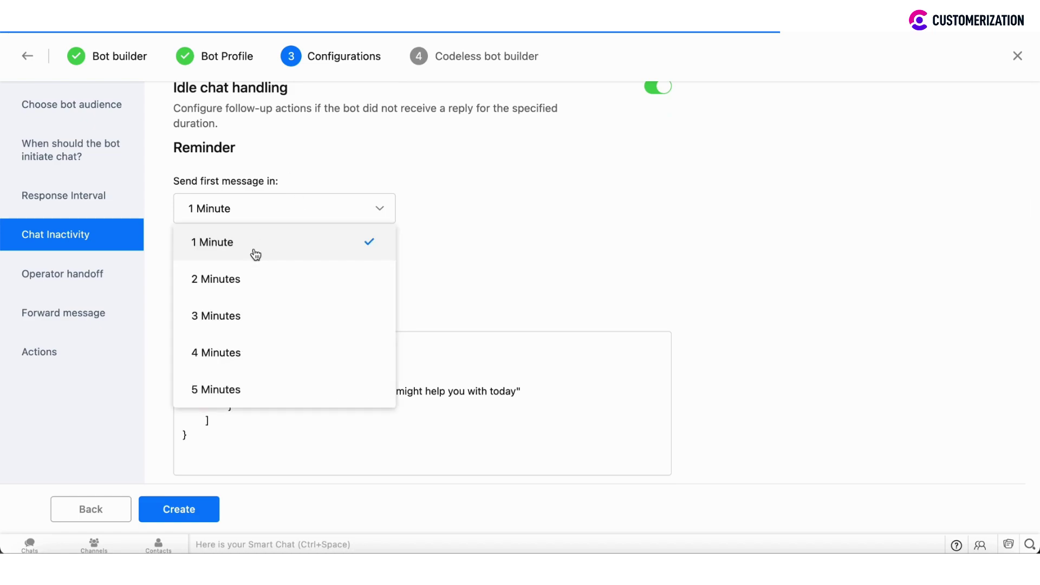
click(531, 233)
scroll(441, 248, down, 3)
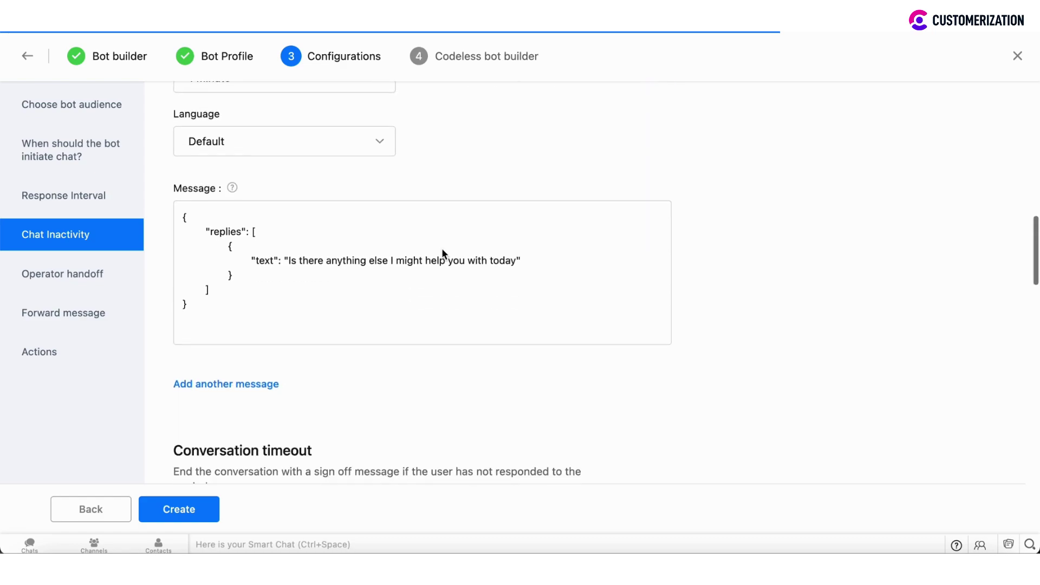
Select the first reminder's message sentence for reuse
click(293, 260)
click(288, 260)
drag(289, 260, 515, 259)
key(ctrl+c)
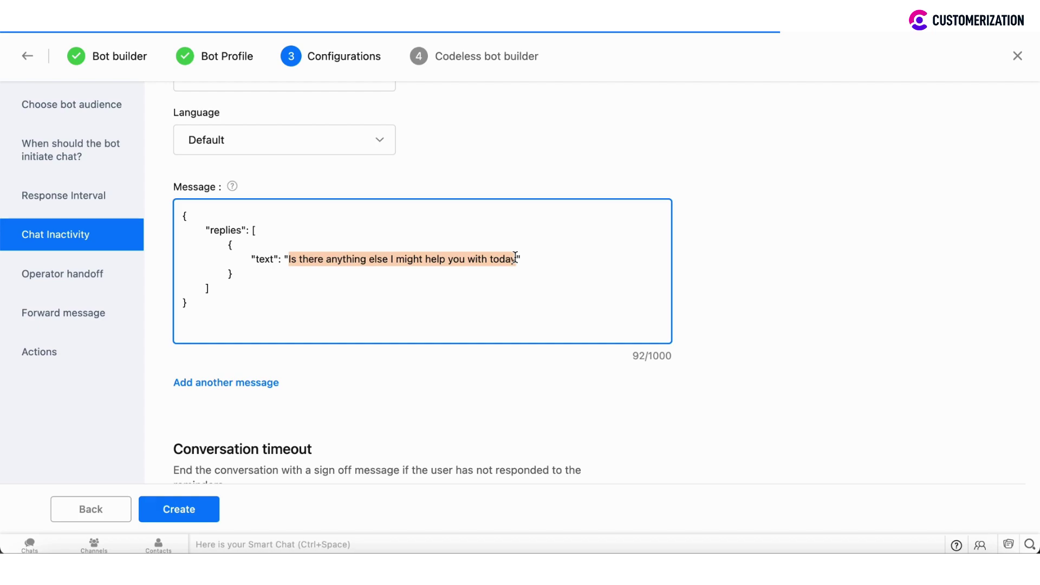
scroll(445, 342, down, 3)
Add a second idle-chat reminder sent after 2 Minutes
click(208, 229)
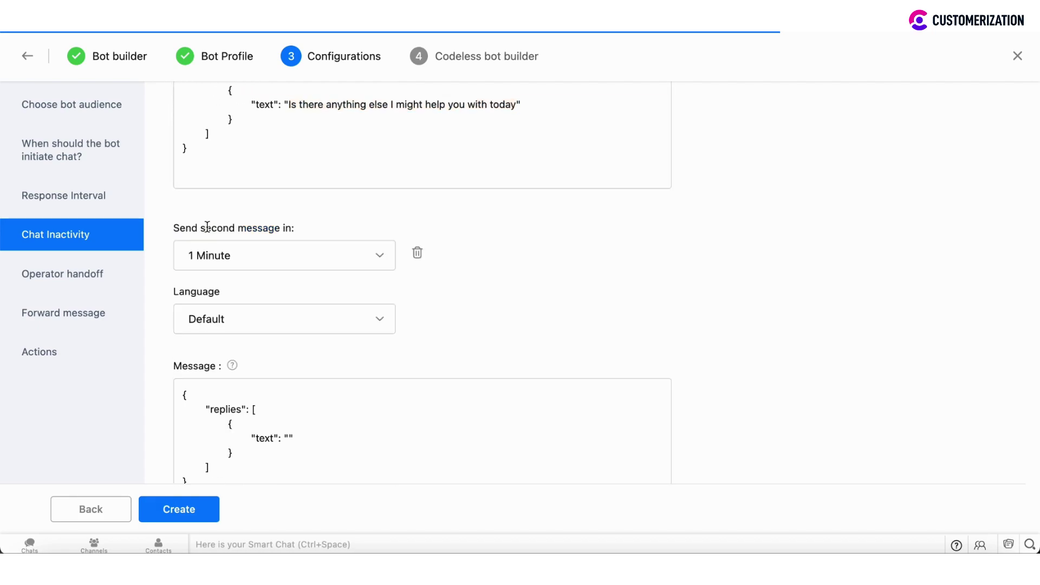
click(258, 259)
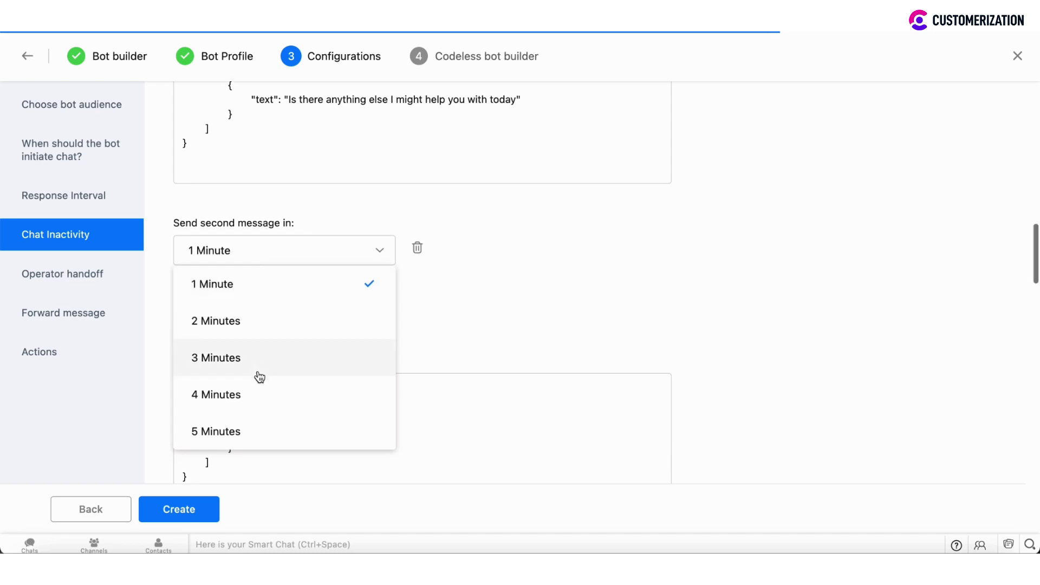
scroll(244, 366, down, 2)
click(245, 247)
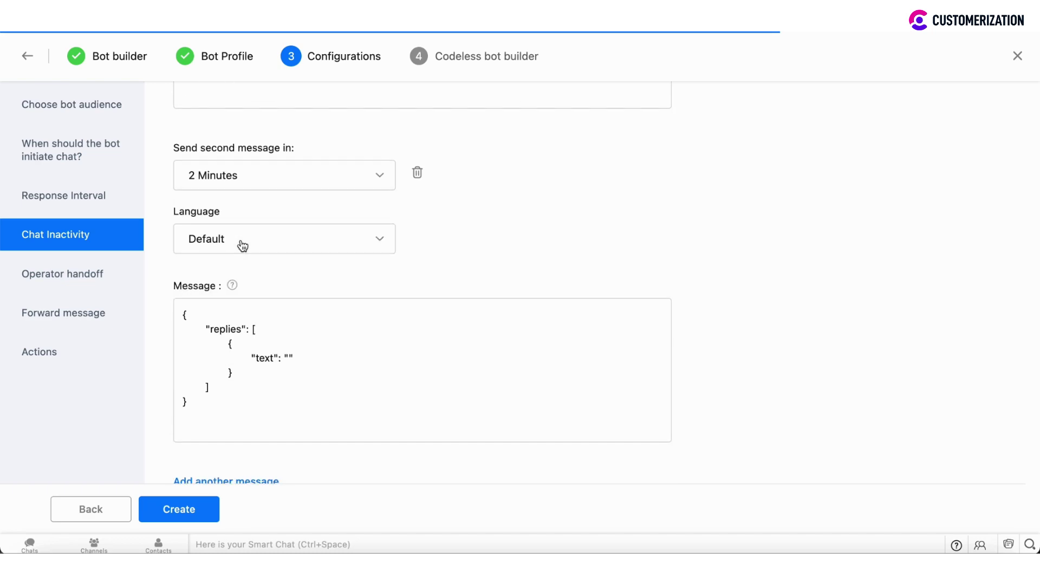
scroll(430, 224, down, 2)
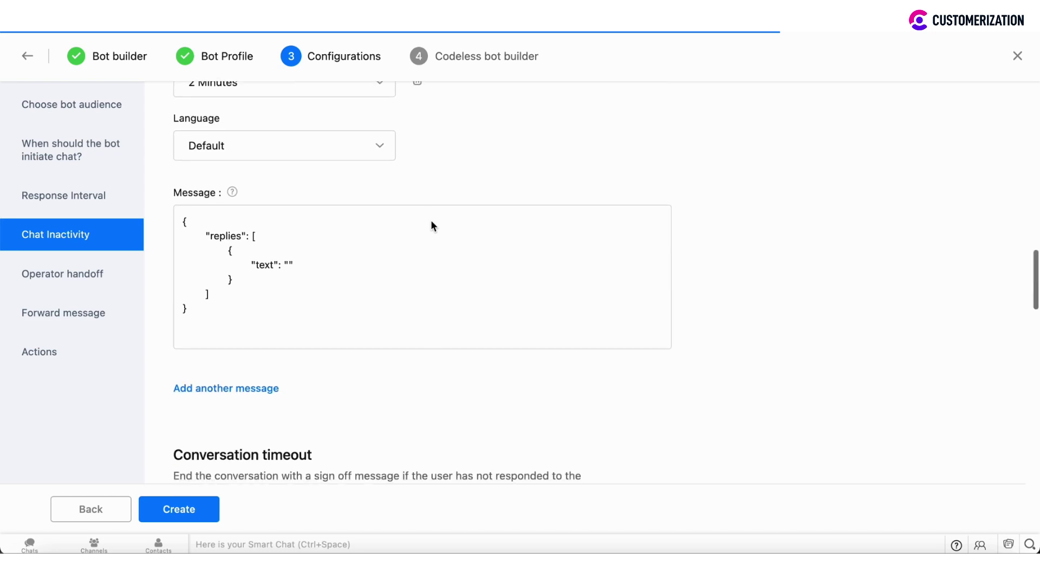
Write its message: 'Please, let me know if there is anything else I might help you with today'
click(288, 263)
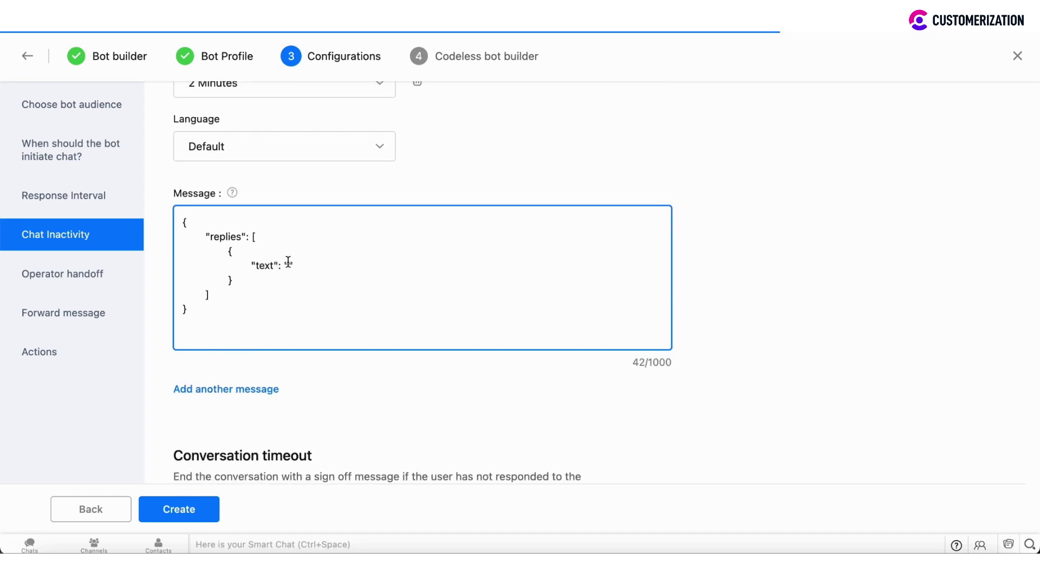
key(ctrl+v)
click(288, 265)
text(Pleas)
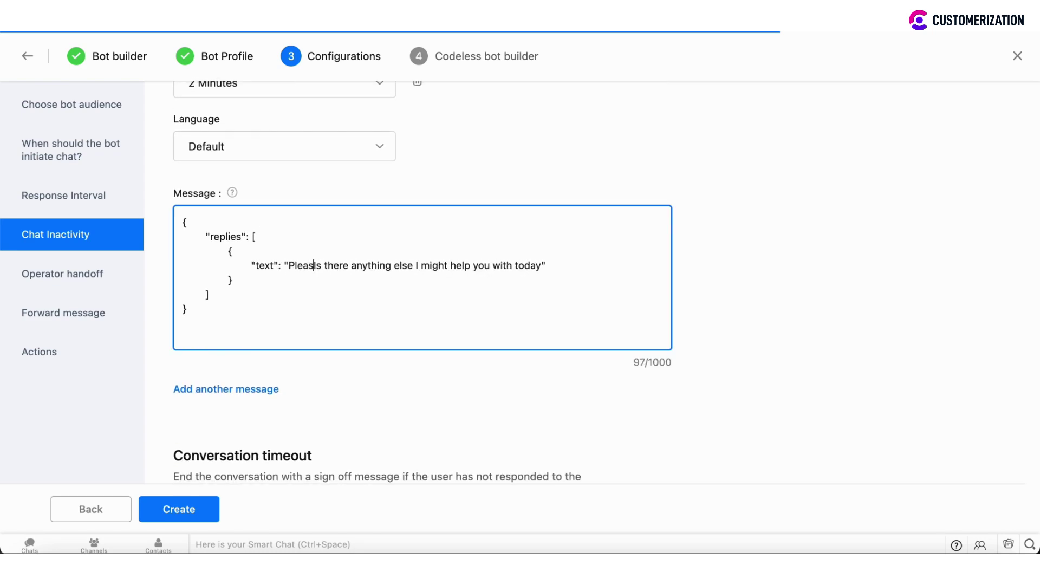
text(e, let me know)
key(Delete)
key(Delete)
text(if)
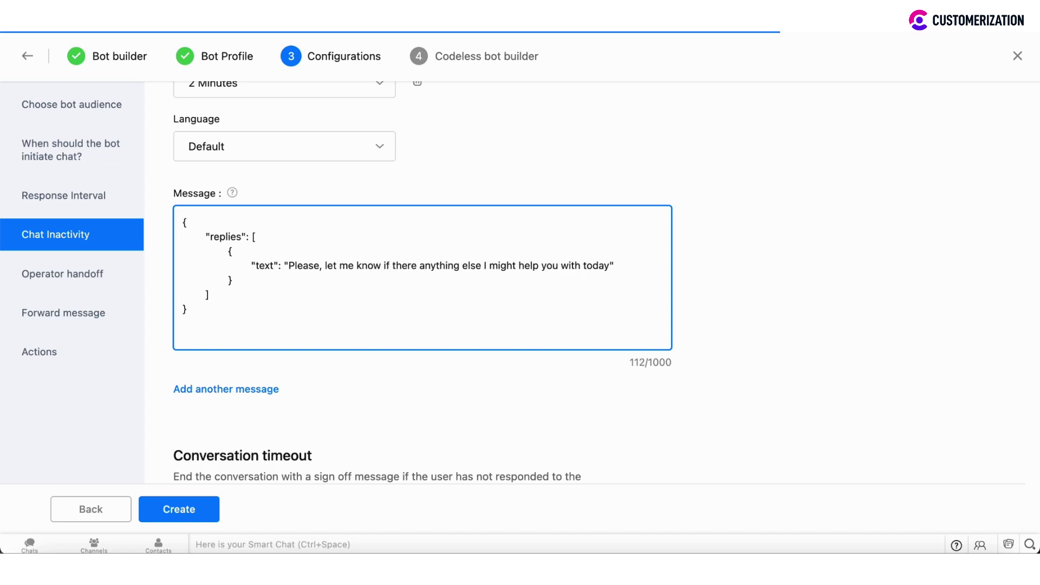
click(420, 267)
text(is)
click(470, 352)
scroll(470, 352, down, 3)
scroll(470, 351, down, 2)
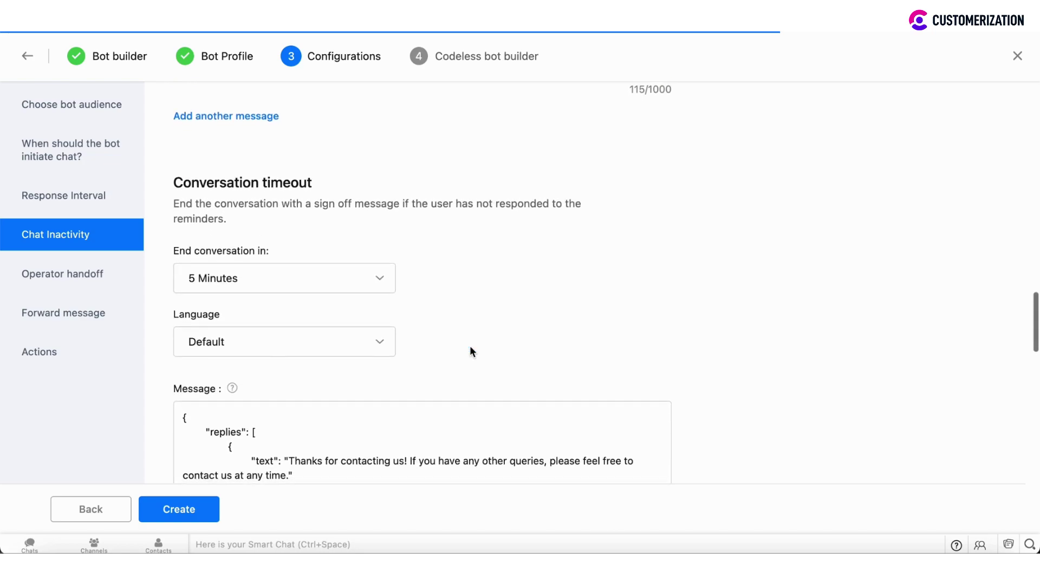
scroll(470, 351, down, 1)
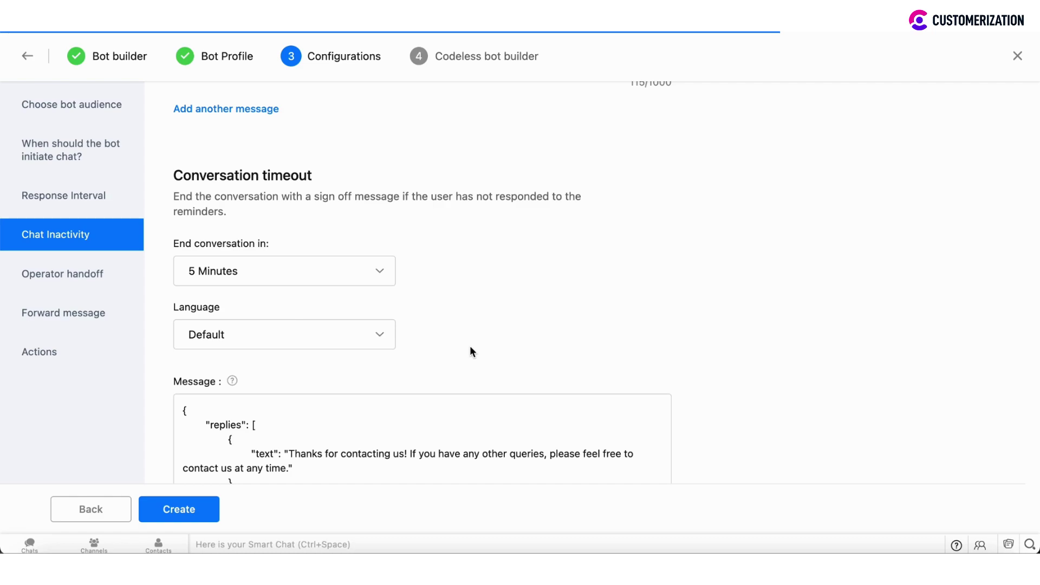
scroll(469, 351, down, 5)
scroll(391, 375, up, 2)
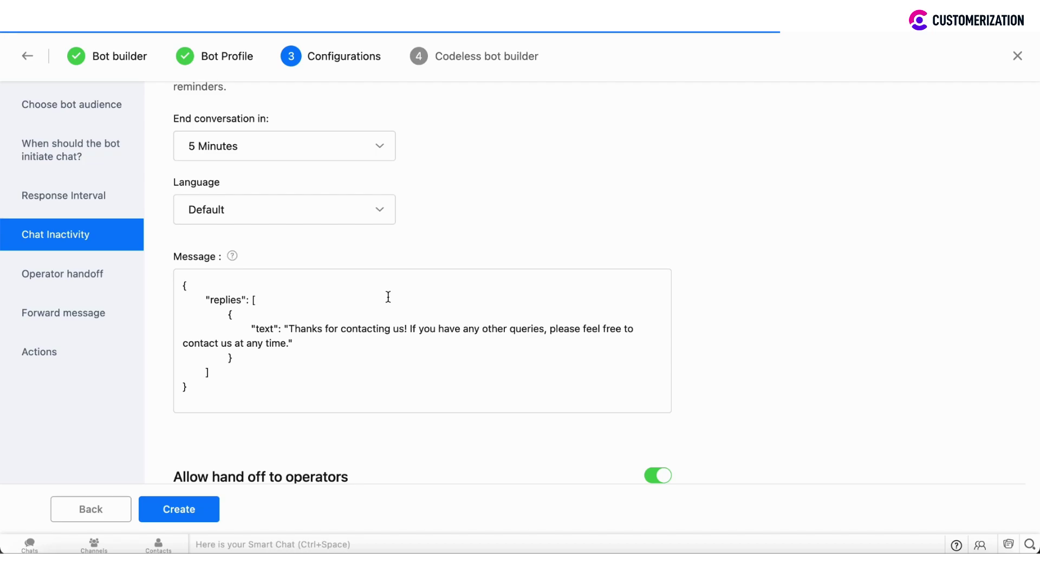
scroll(423, 276, up, 5)
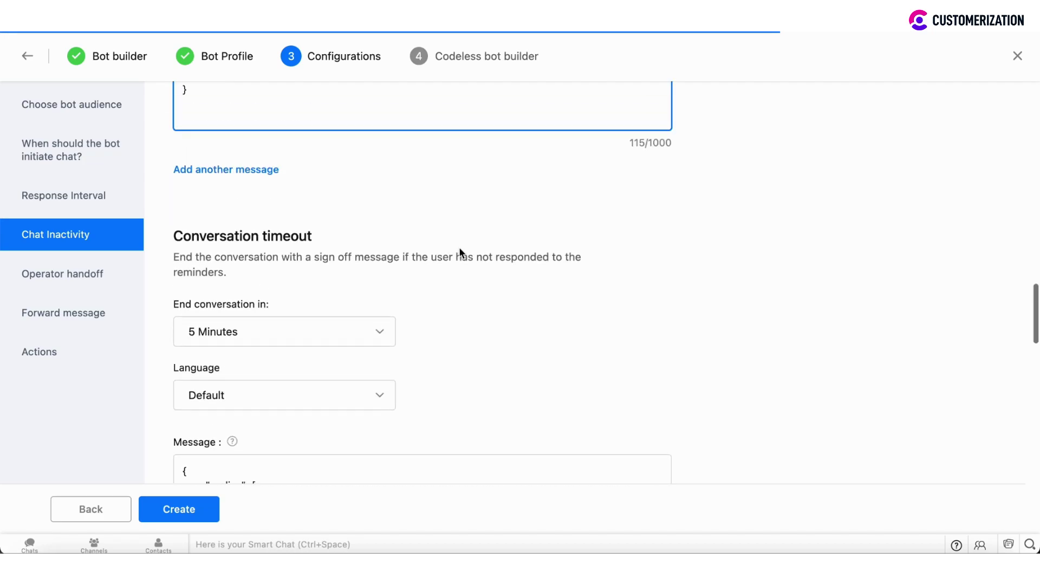
click(276, 333)
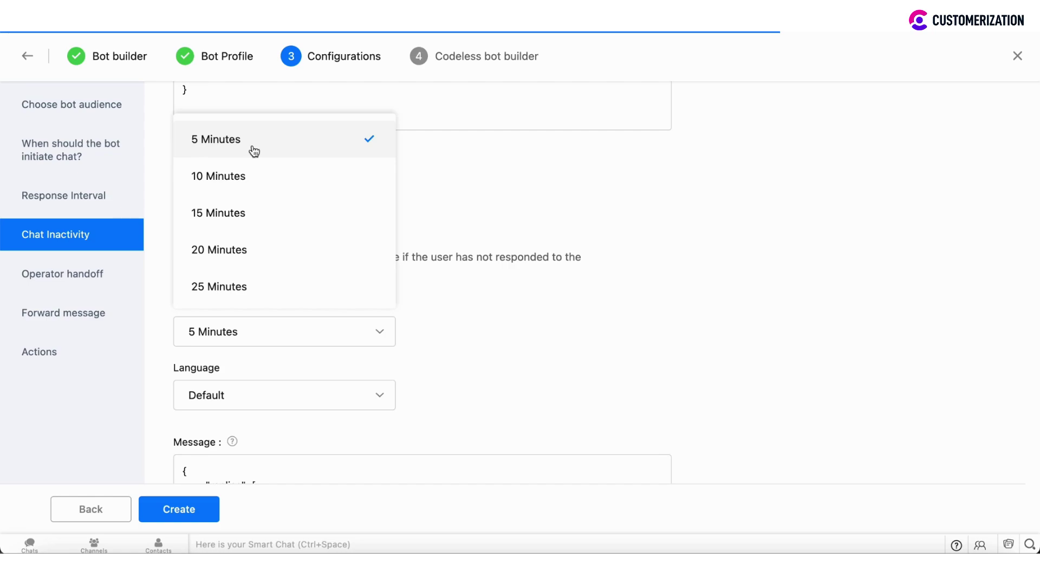
scroll(234, 260, down, 2)
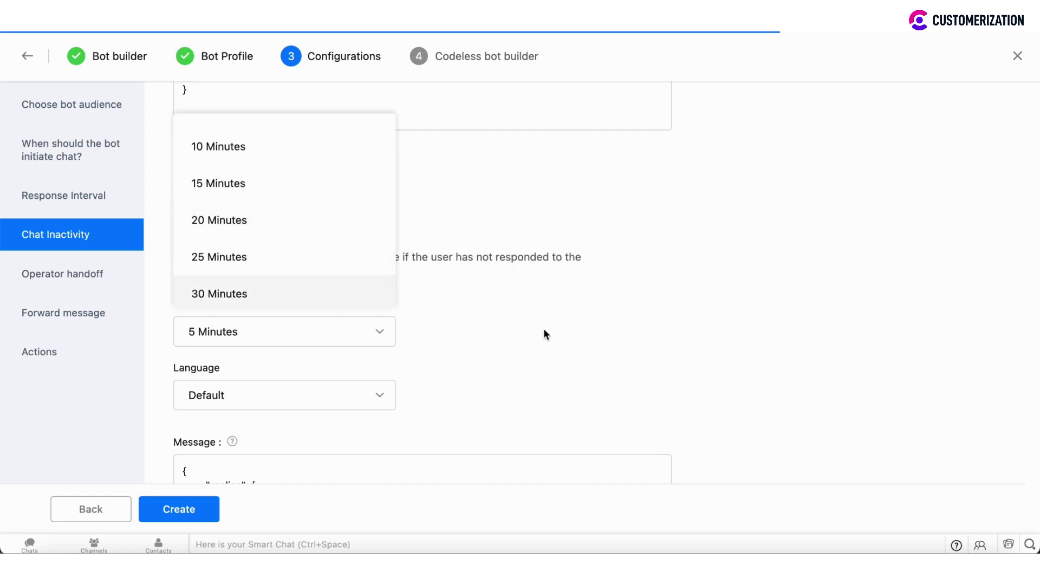
scroll(545, 334, down, 5)
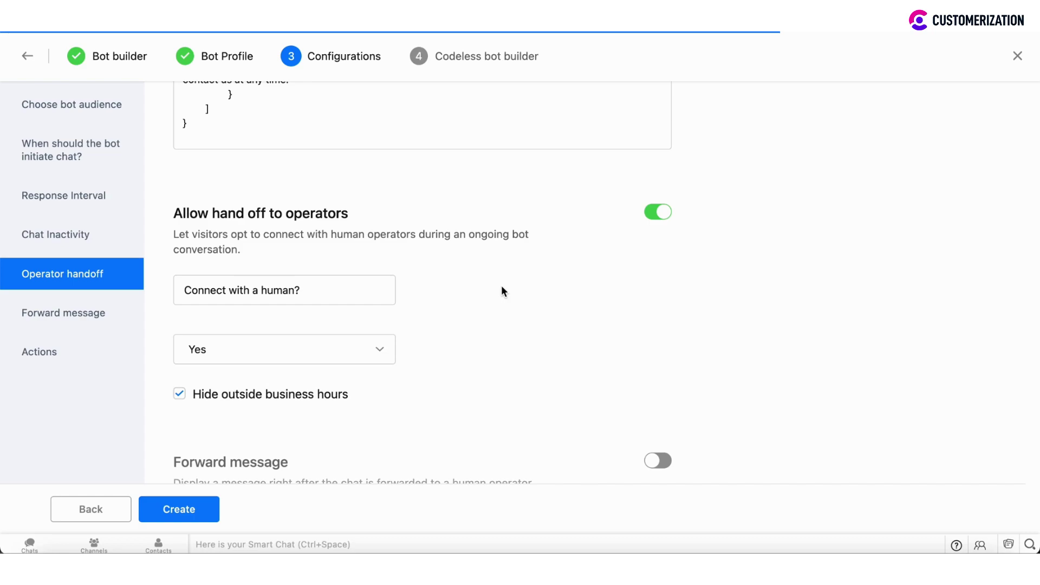
scroll(502, 291, down, 2)
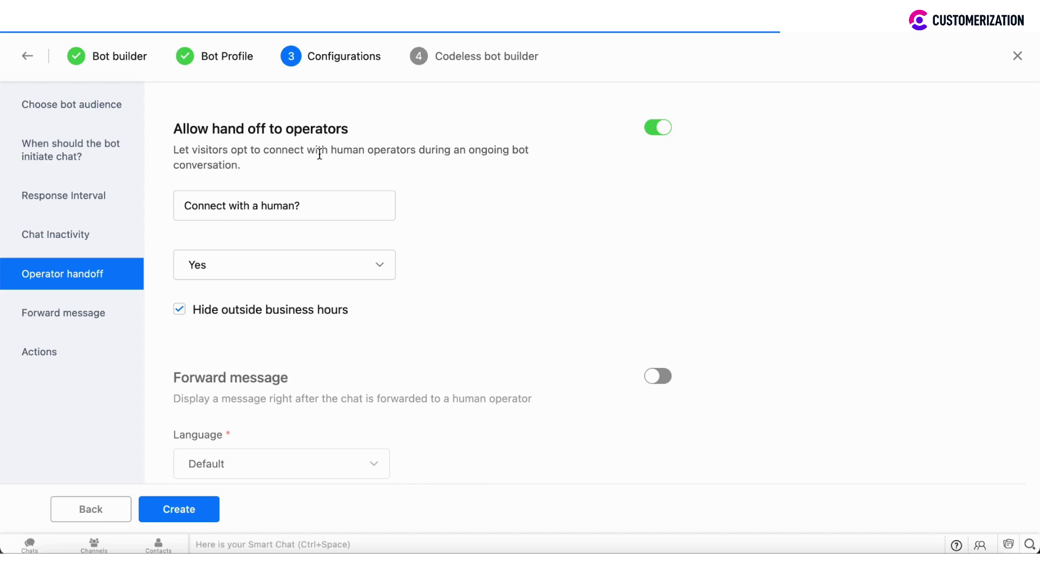
scroll(427, 257, down, 2)
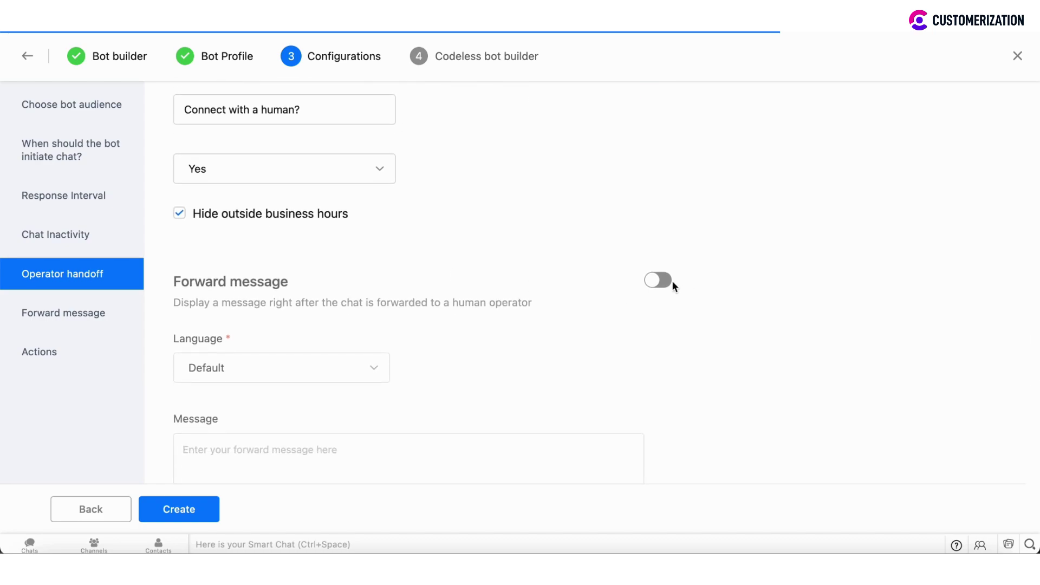
Enable Forward message reading 'Please, wait until our operators contact you soon'
click(669, 286)
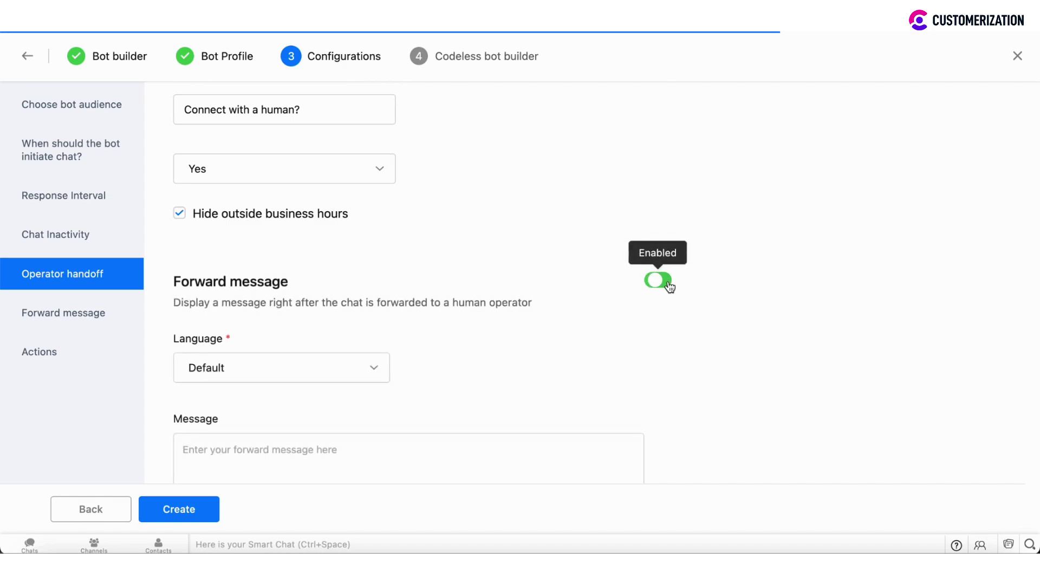
scroll(301, 316, down, 2)
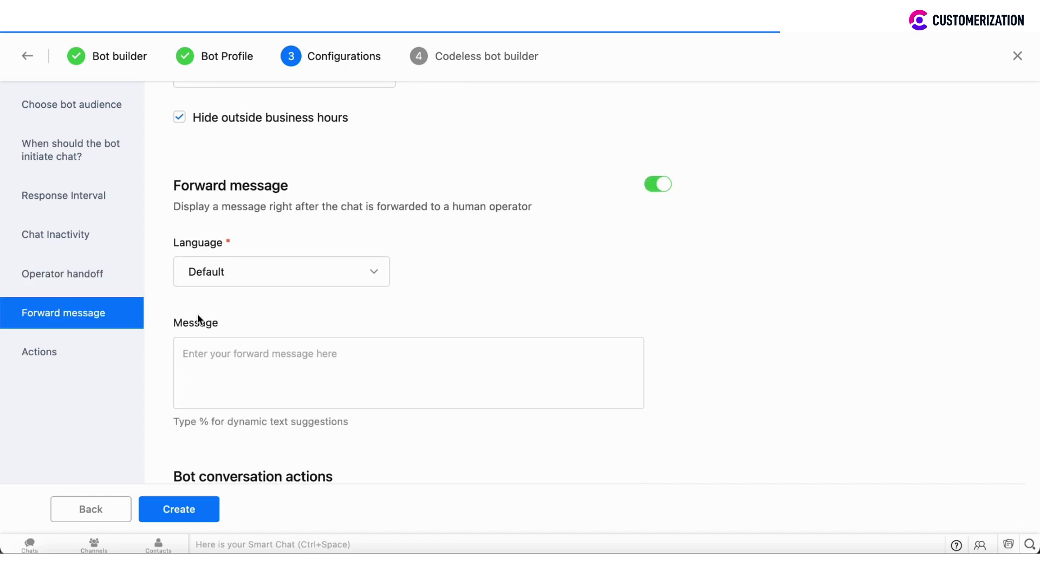
click(202, 352)
text(Please, wait until our operators contact you soon)
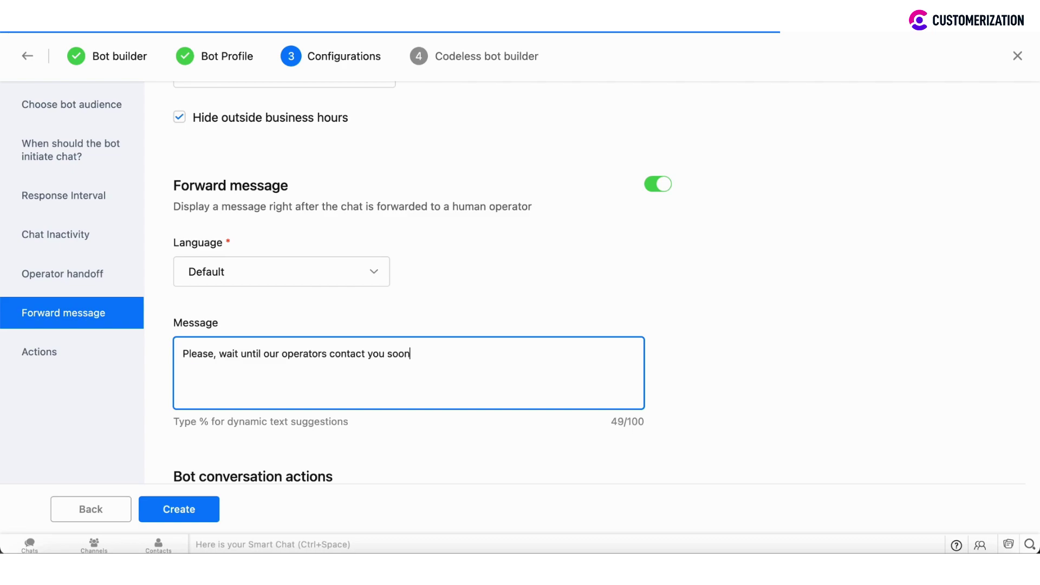
scroll(203, 352, down, 3)
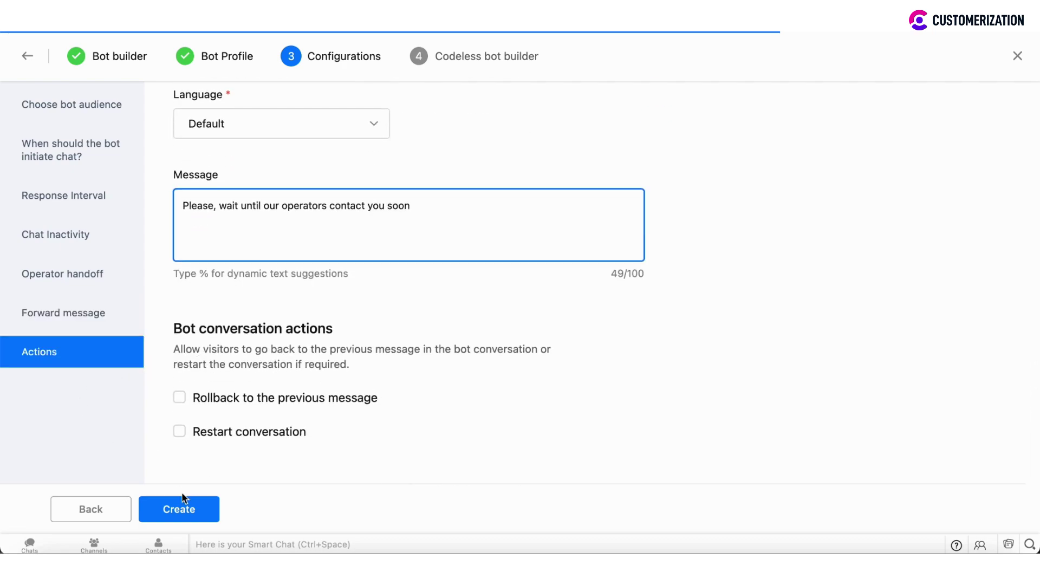
Create Tracy with the configured settings, loading its codeless builder
click(172, 511)
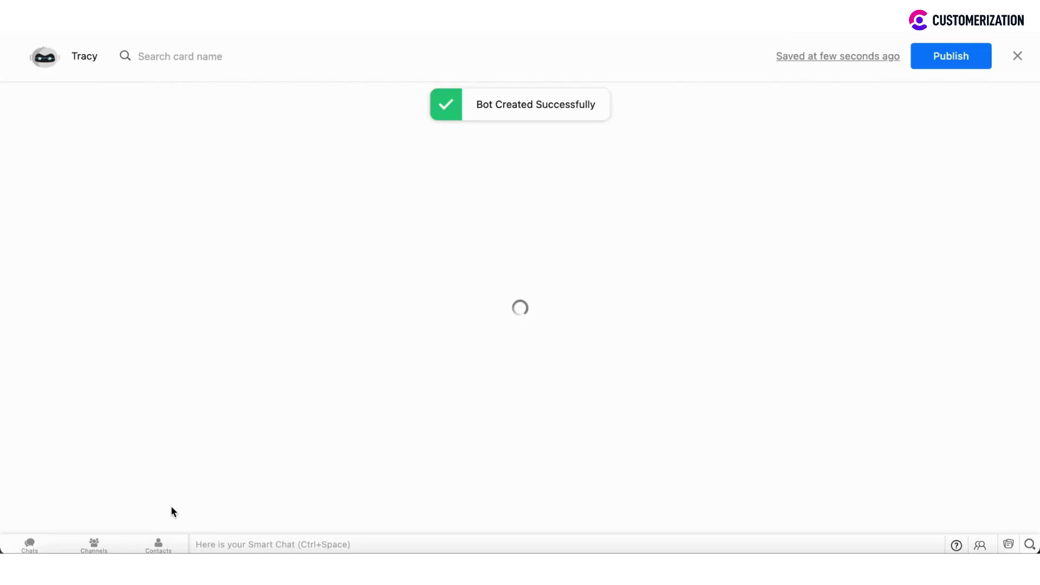